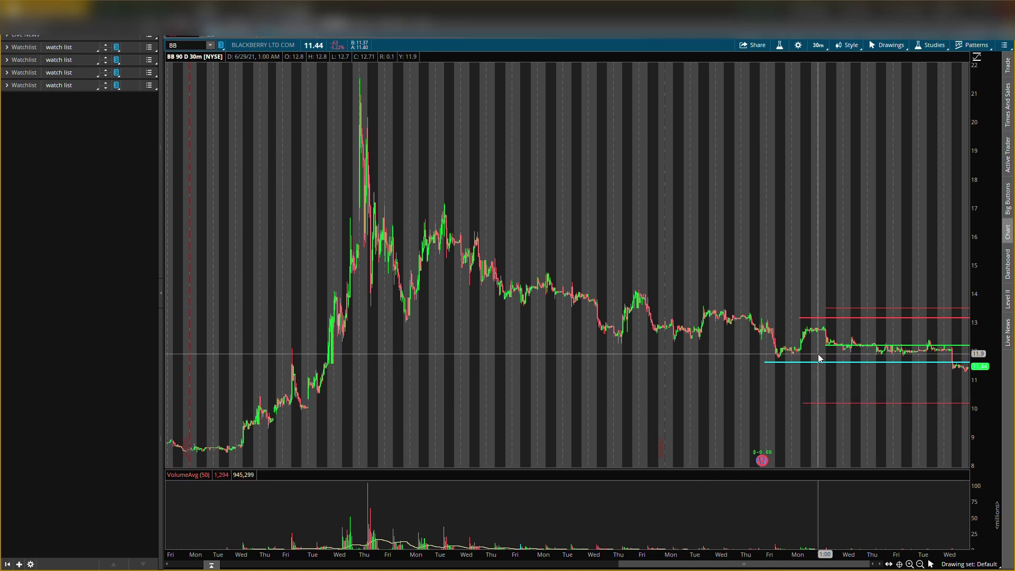
Remove the red 13.13 and 13.5 price lines from the BB chart.
right_click(867, 318)
click(890, 367)
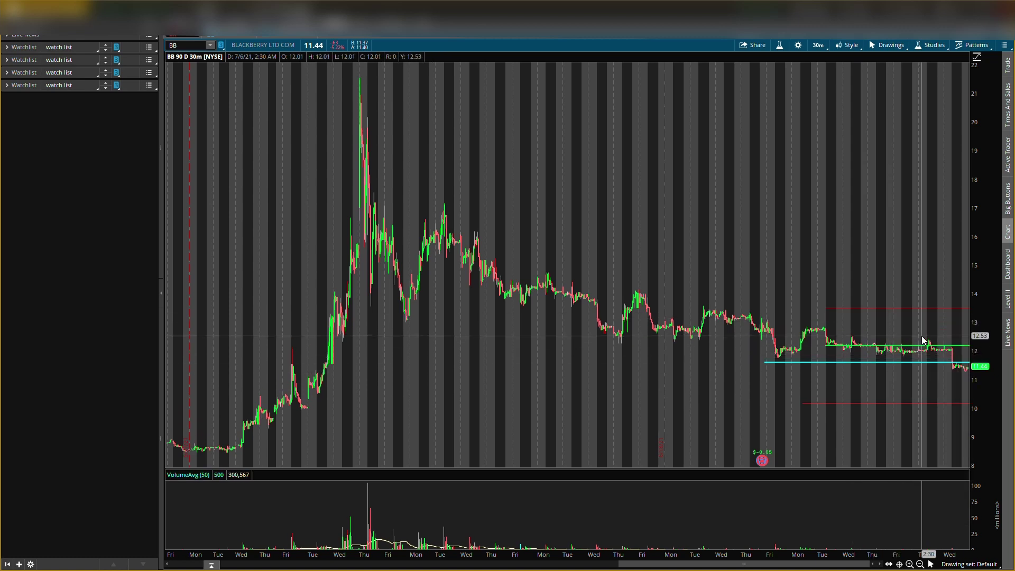
right_click(906, 309)
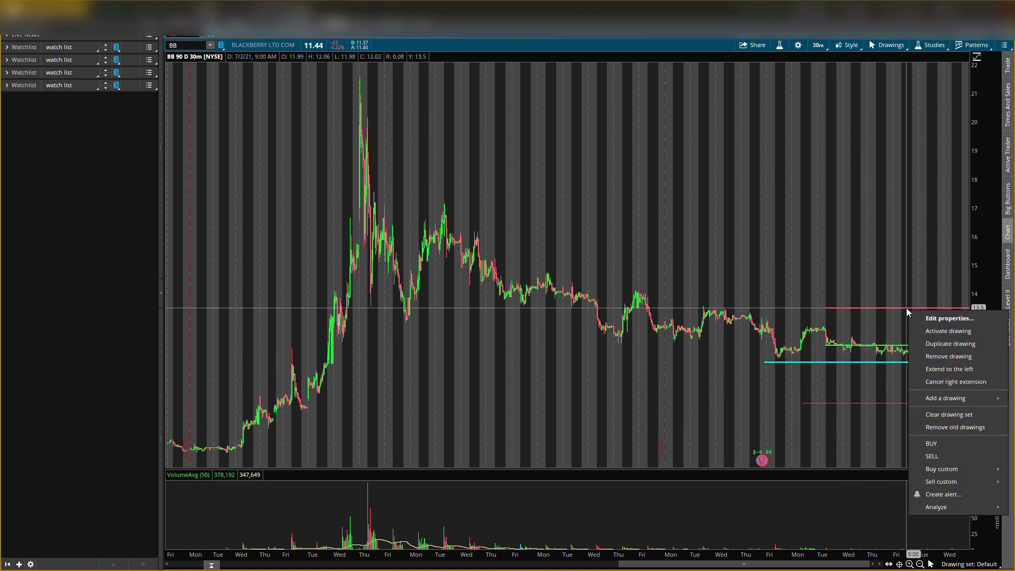
click(937, 357)
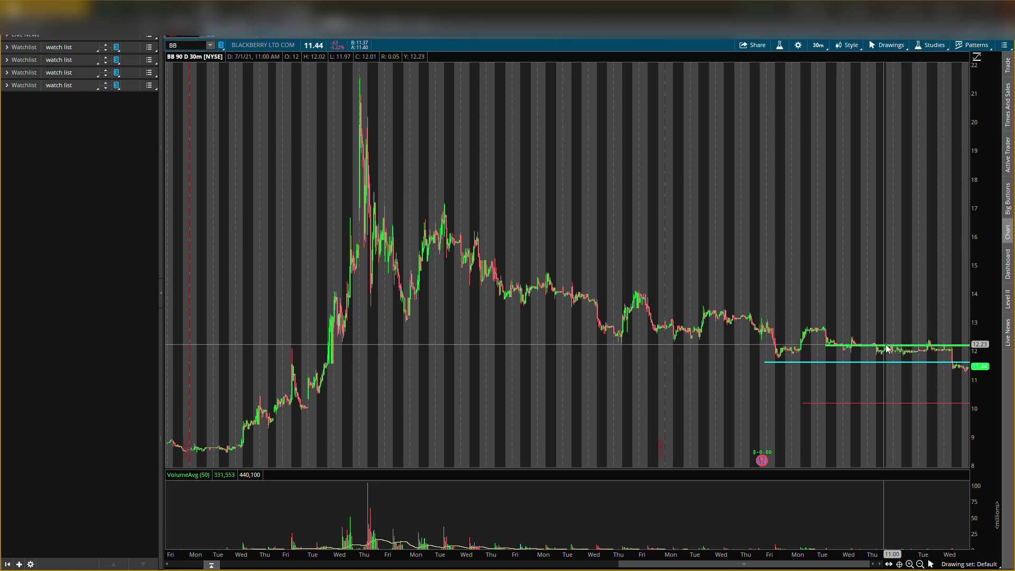
Zoom to mid-June through early July and delete the green and cyan lines, then restore the 90-day range.
mouse_move(968, 345)
mouse_down()
mouse_move(661, 370)
mouse_move(585, 396)
mouse_up()
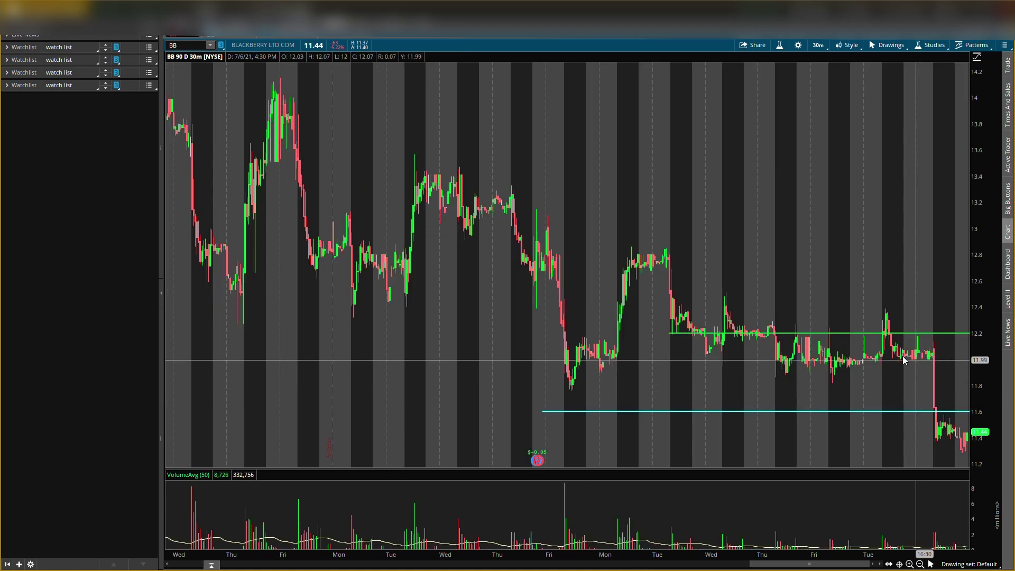
right_click(786, 334)
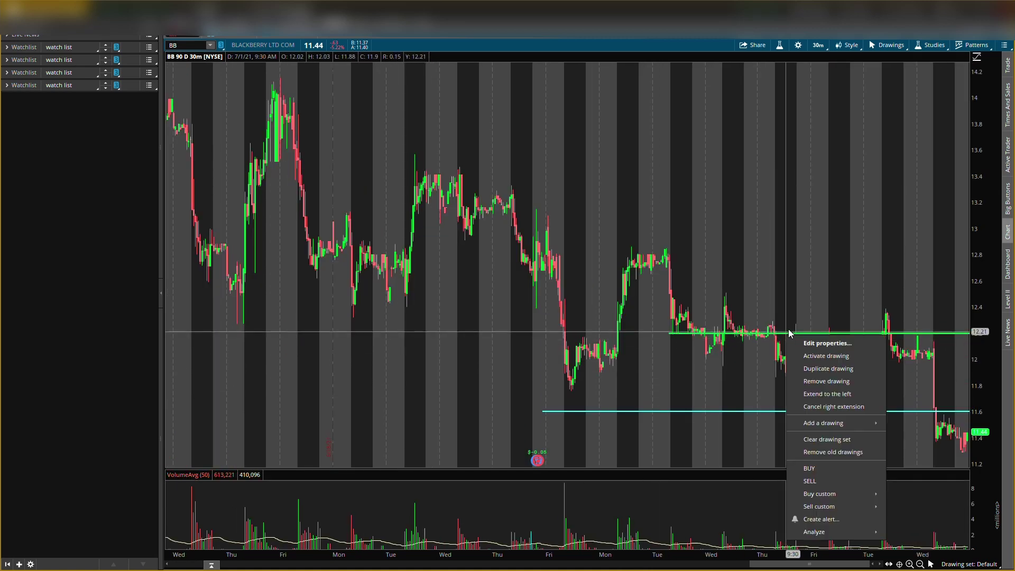
click(807, 381)
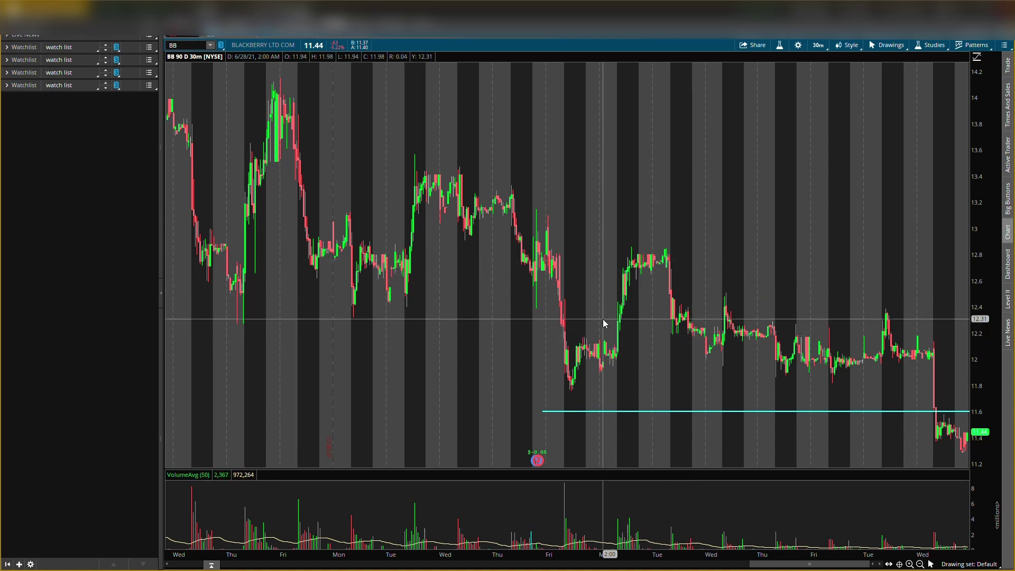
right_click(890, 412)
click(928, 412)
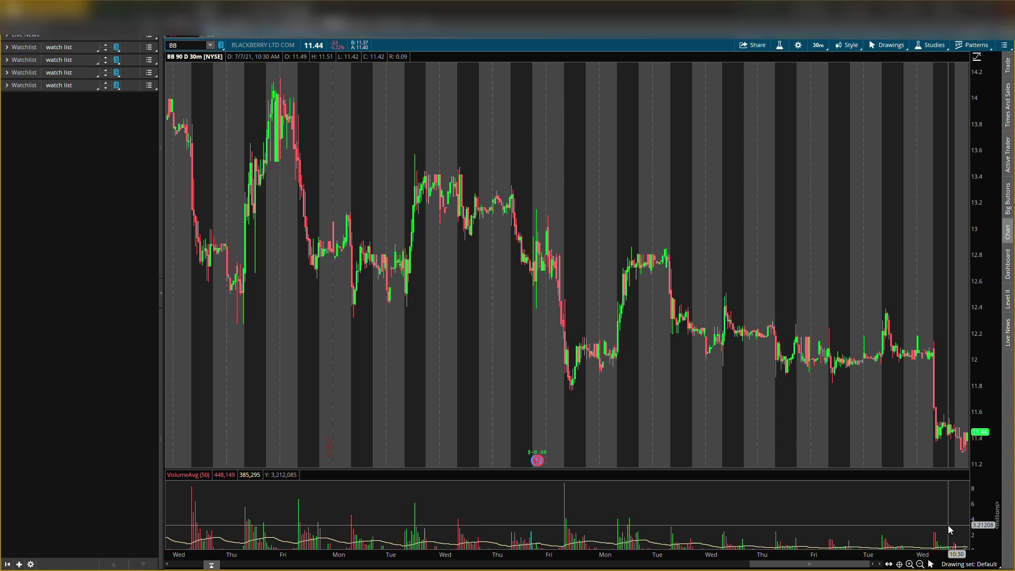
click(920, 564)
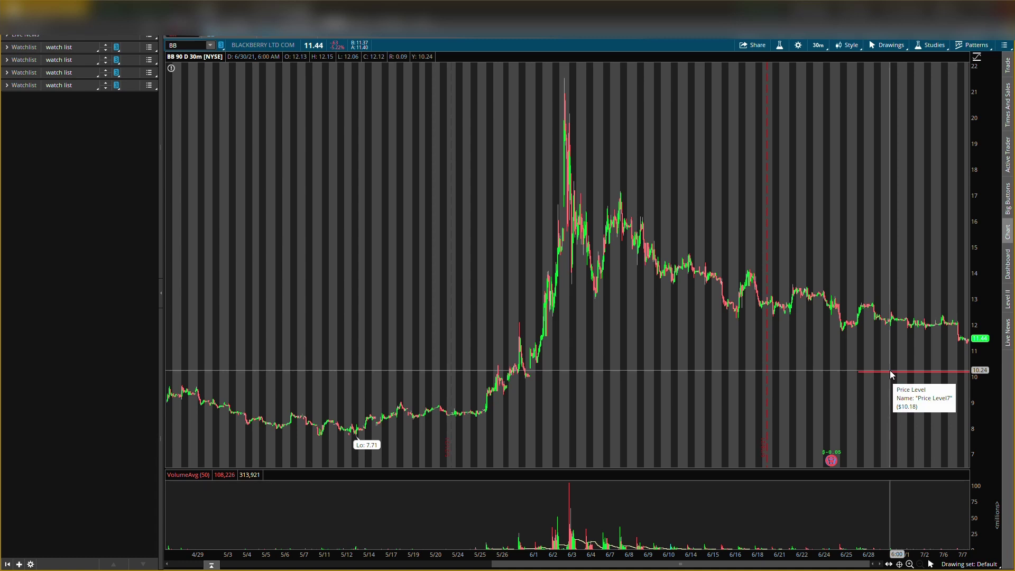
Delete the red 10.18 price level and return to the full date range.
right_click(888, 374)
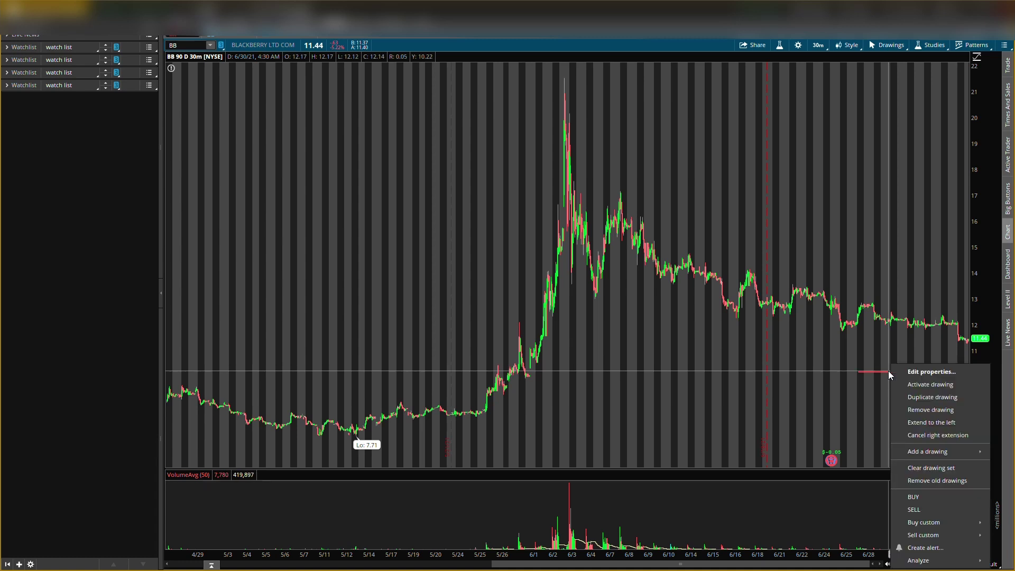
click(926, 411)
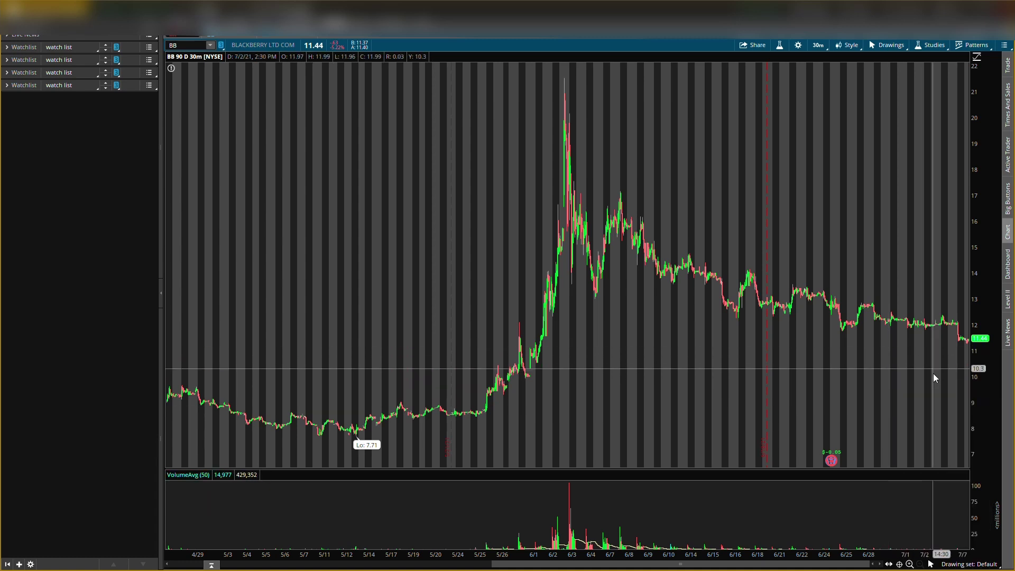
click(909, 565)
click(920, 564)
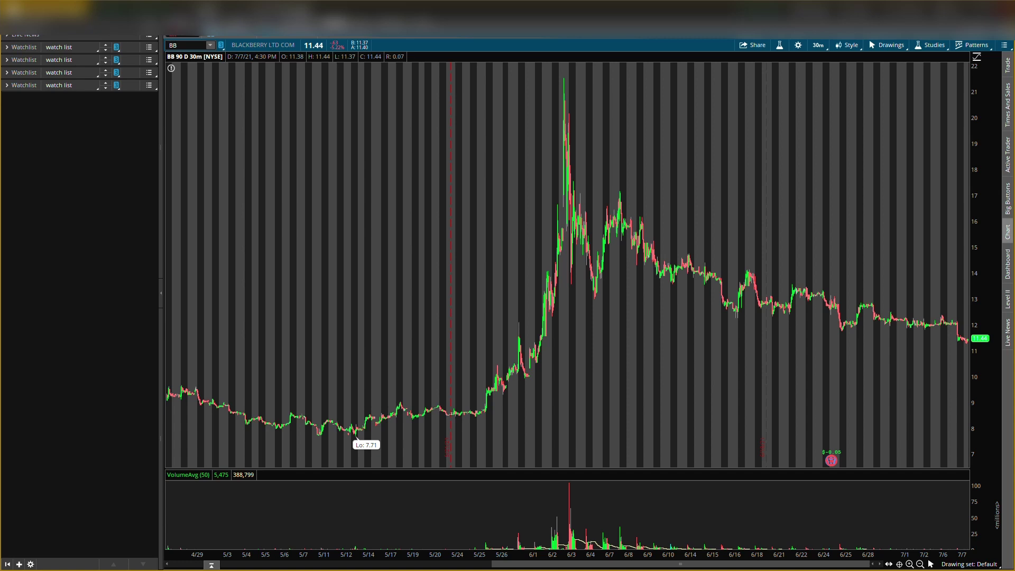
Zoom to the latest week, place a Price Level at 11.90 and open its properties to make it red.
click(909, 565)
click(909, 564)
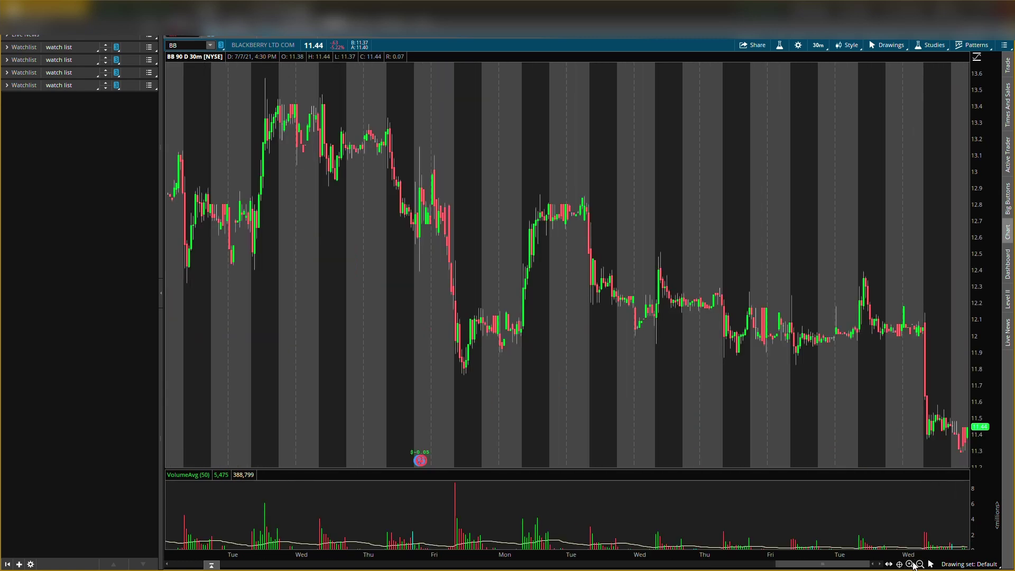
click(909, 565)
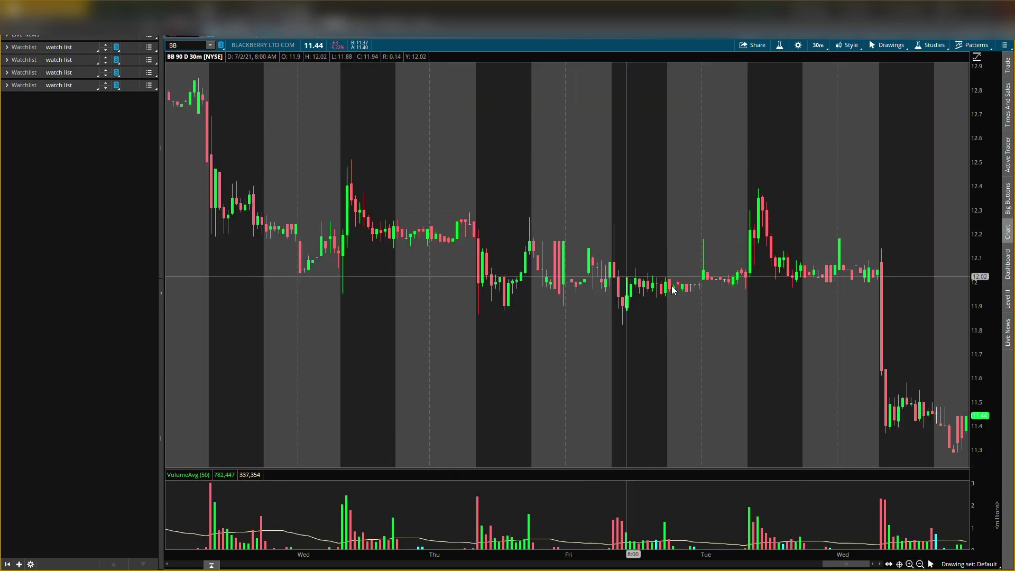
right_click(857, 301)
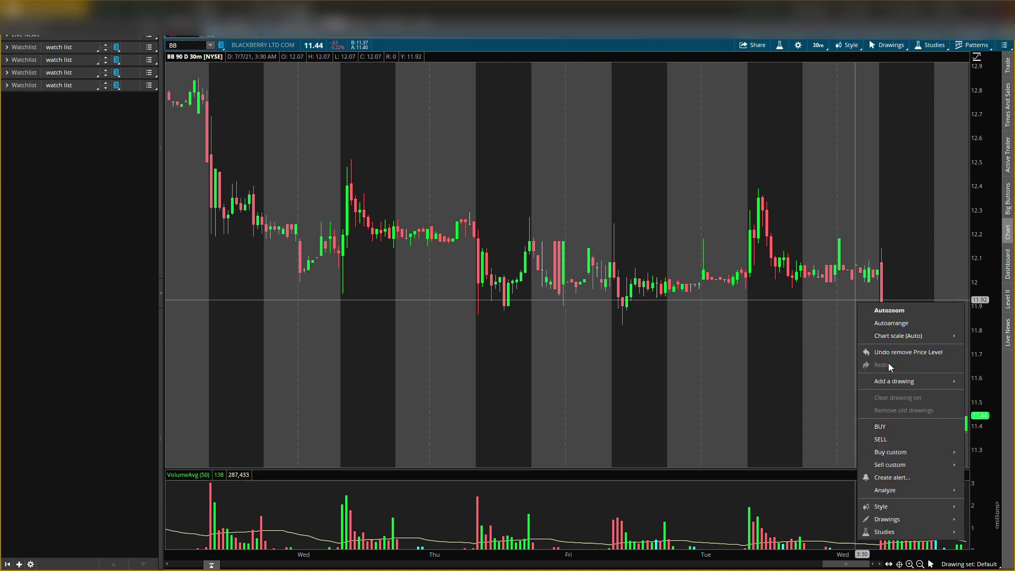
mouse_move(954, 385)
click(989, 386)
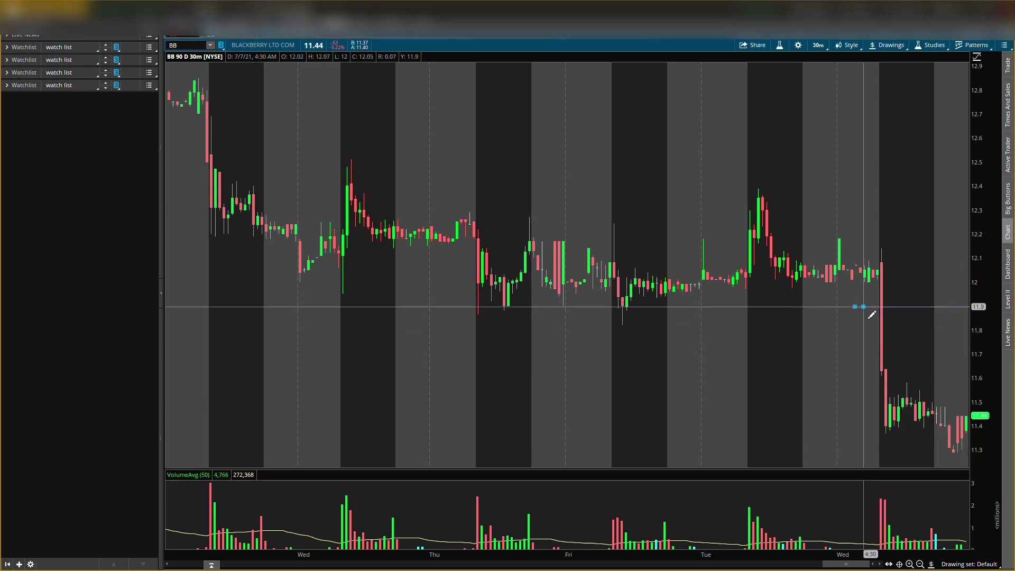
click(864, 307)
right_click(918, 306)
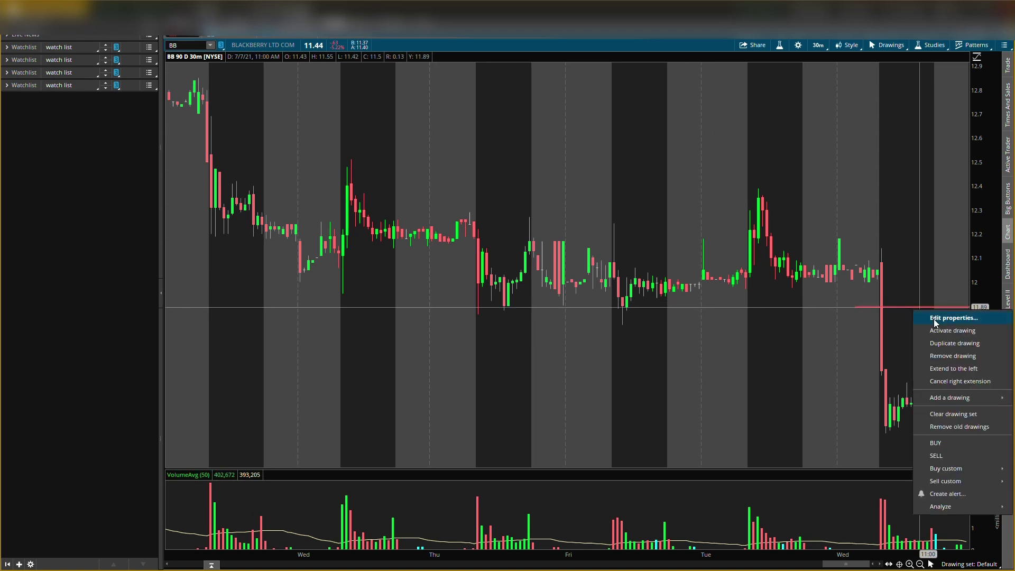
click(502, 321)
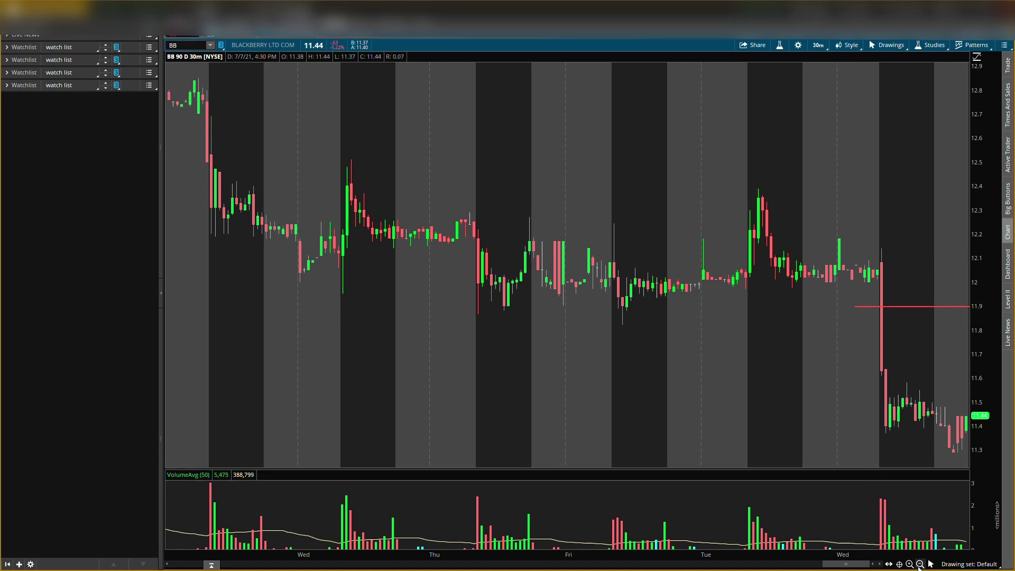
Place a Price Level near 11.20 below the latest bars and open its properties to make it green.
scroll(872, 448, down, 2)
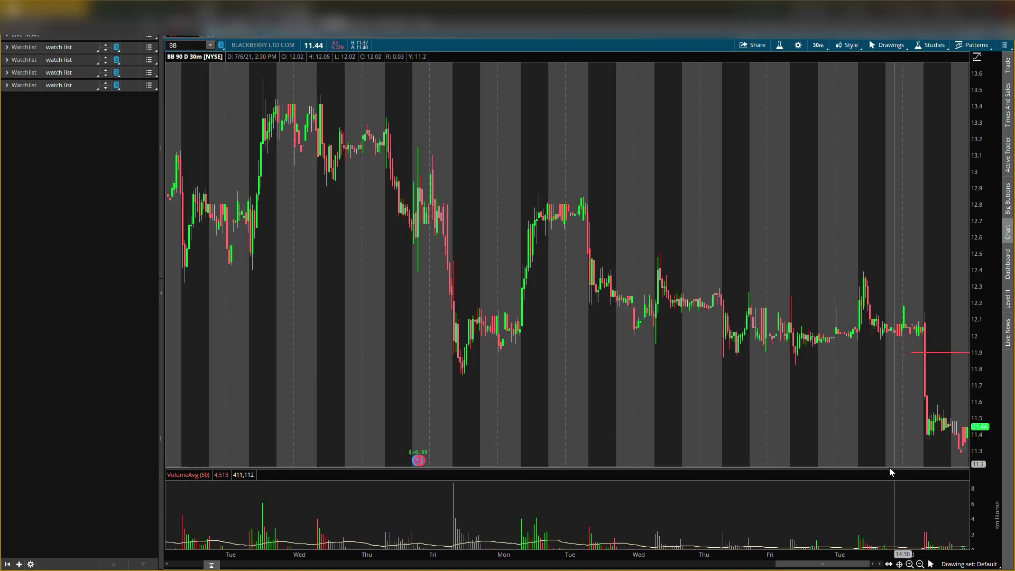
right_click(884, 468)
mouse_move(943, 411)
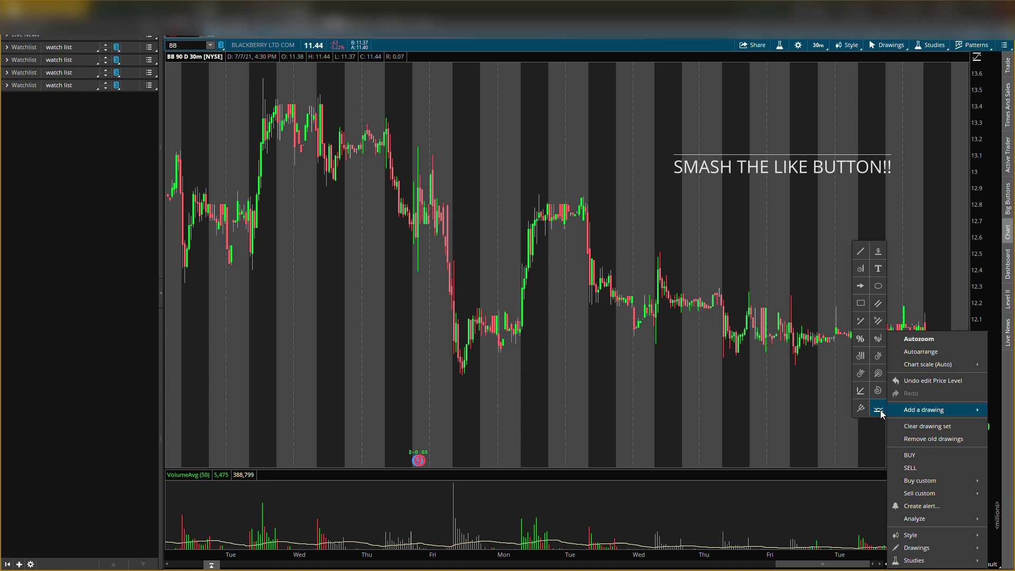
click(880, 254)
click(842, 462)
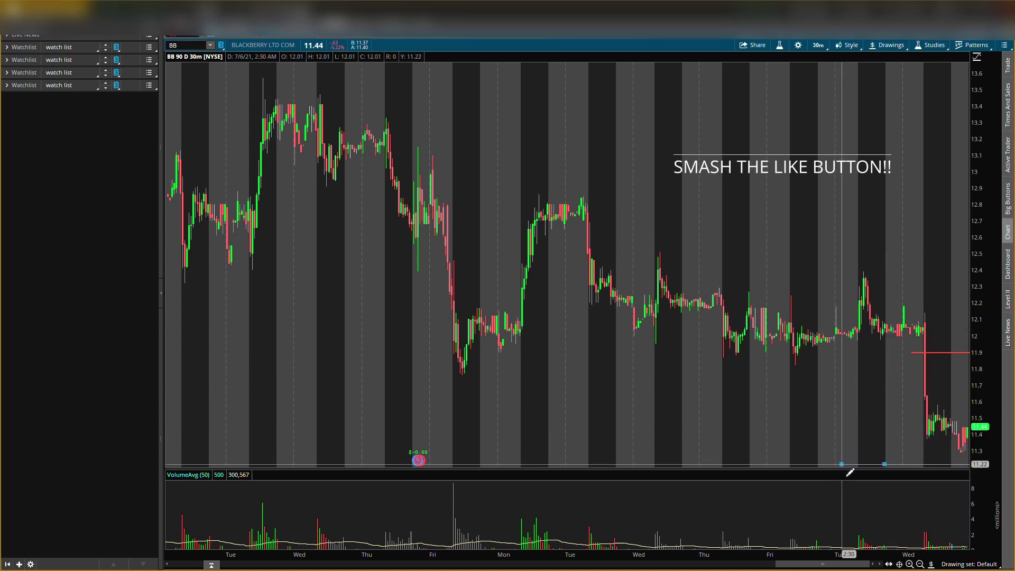
right_click(856, 465)
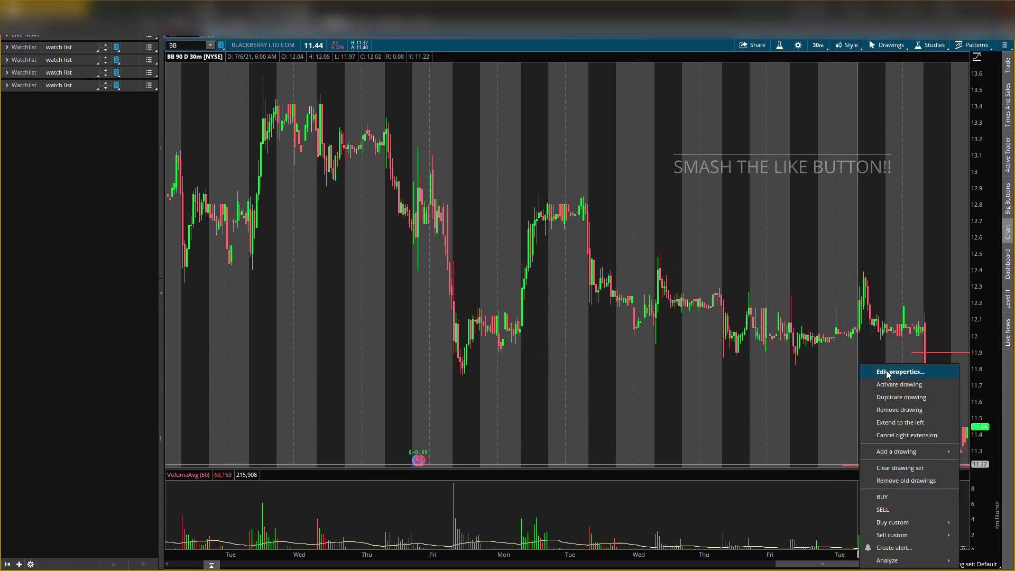
click(519, 289)
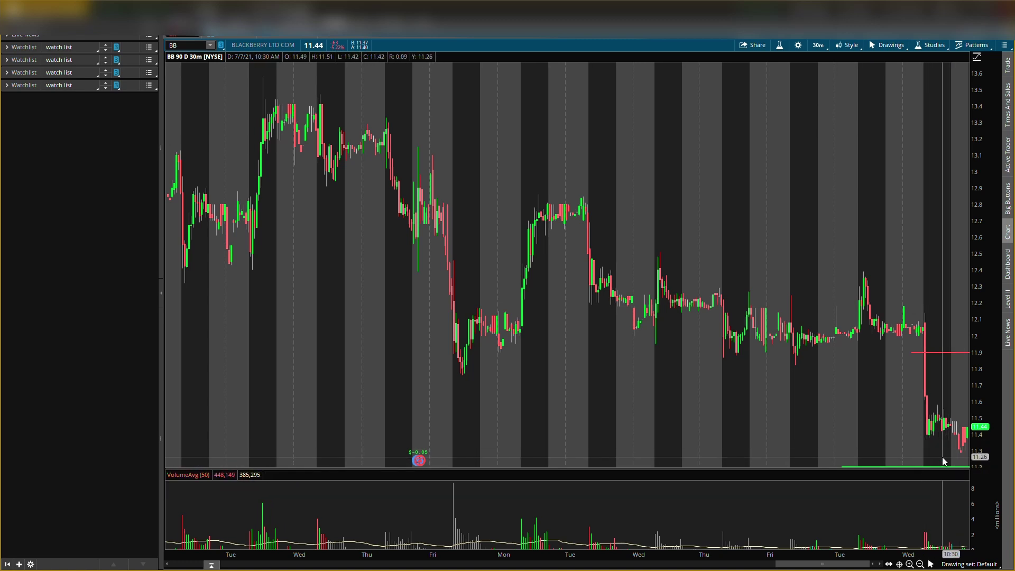
right_click(916, 466)
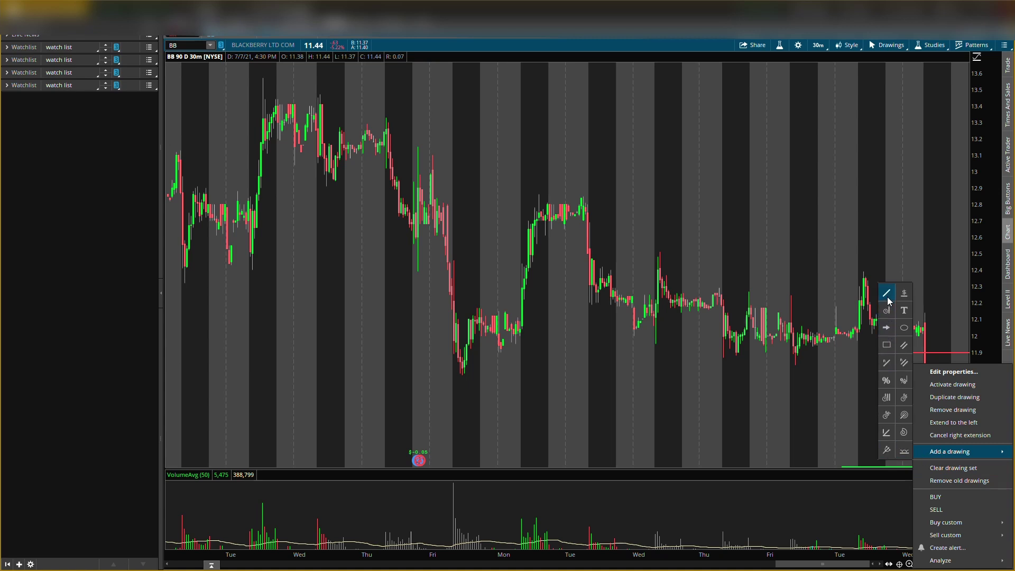
click(887, 294)
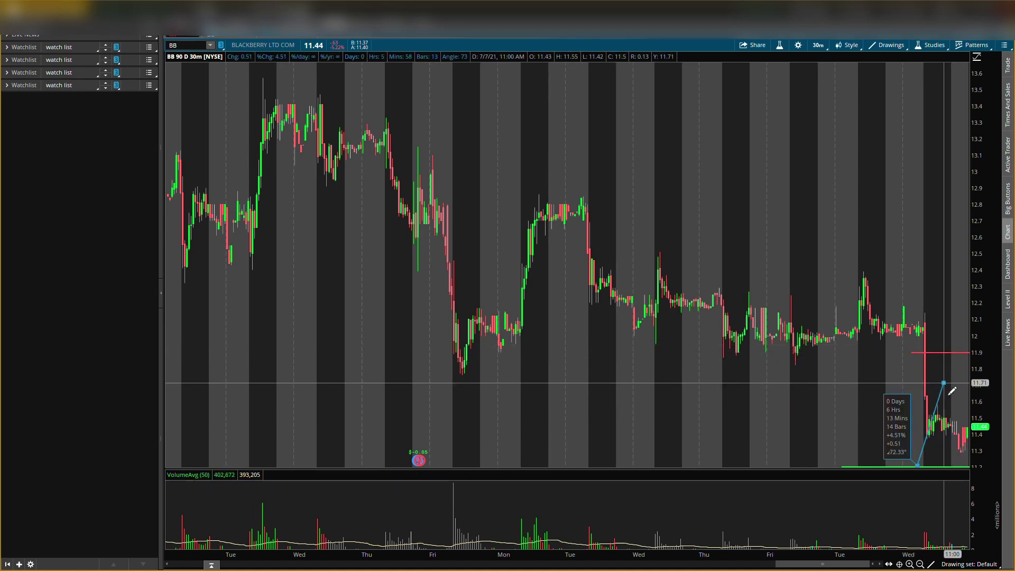
right_click(926, 372)
click(928, 380)
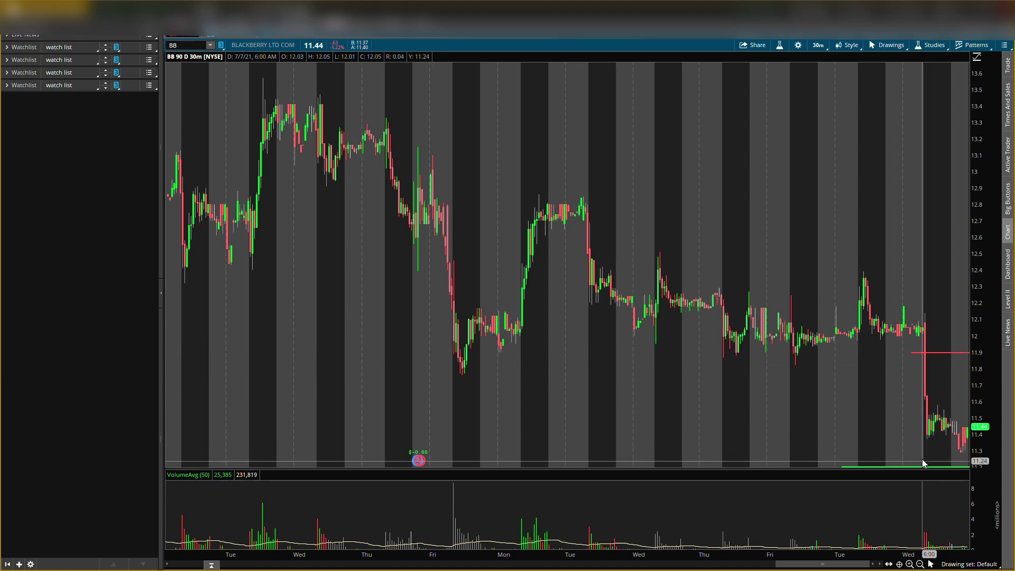